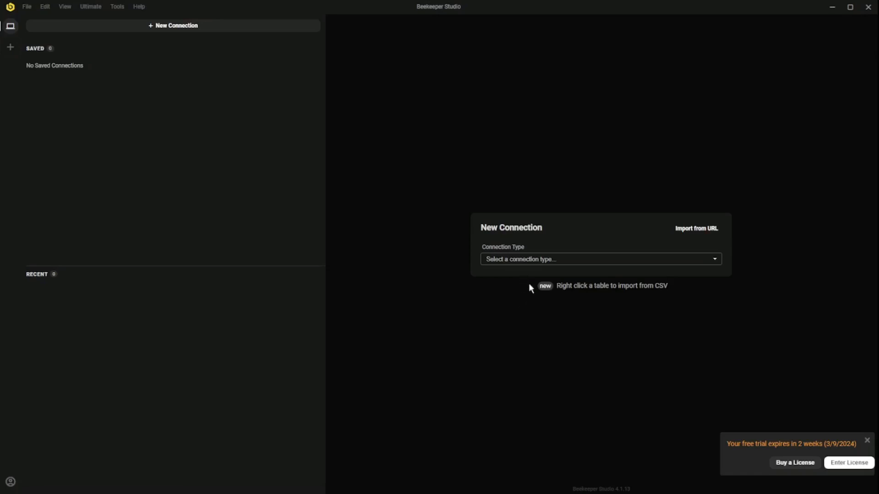
Step: Set up a MariaDB connection to localhost:3306 as user root, test it, and connect
click(516, 276)
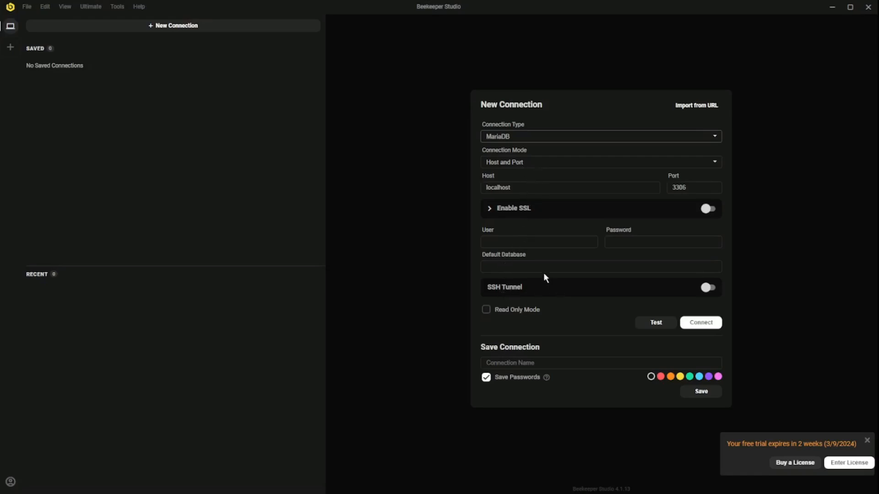
drag(545, 188, 434, 177)
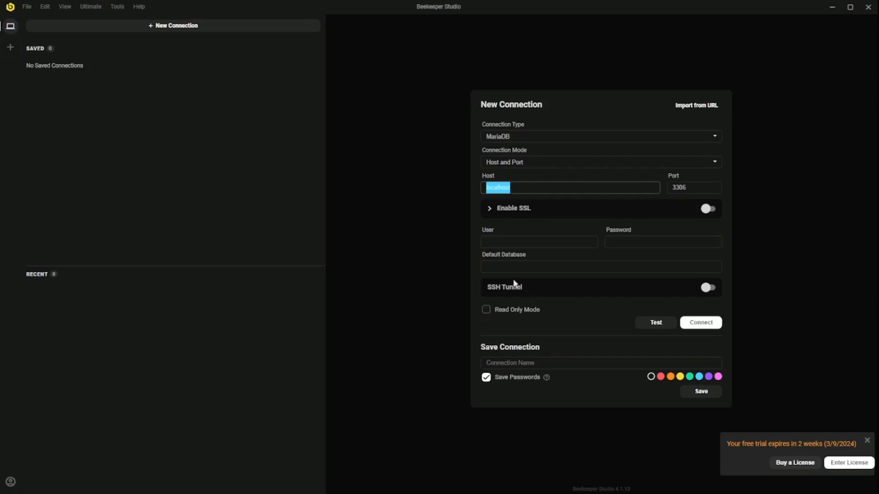
click(502, 242)
text(root)
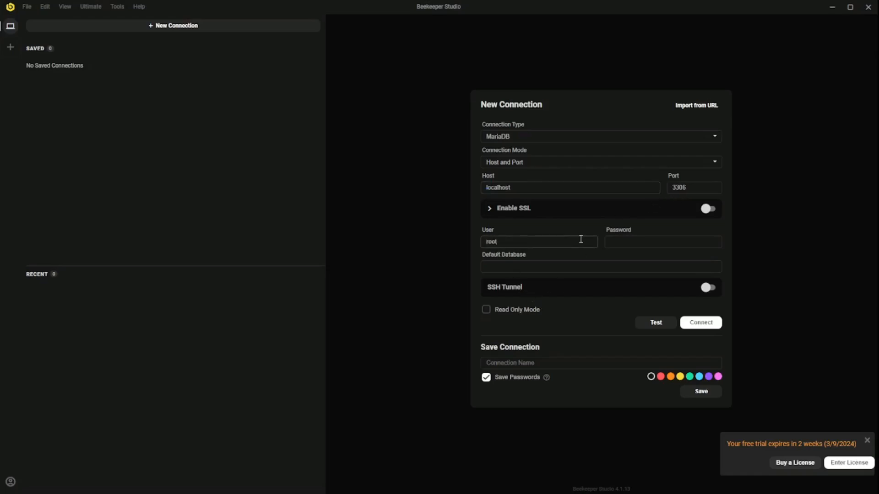
click(631, 242)
click(519, 268)
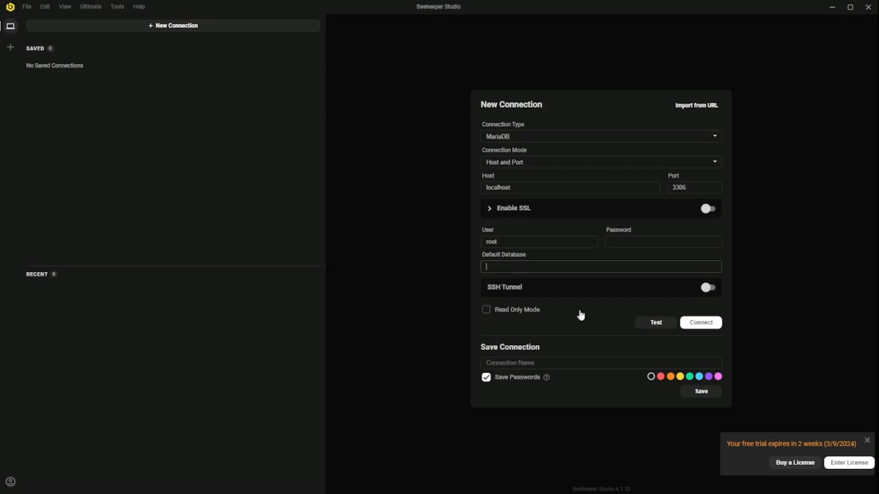
click(653, 326)
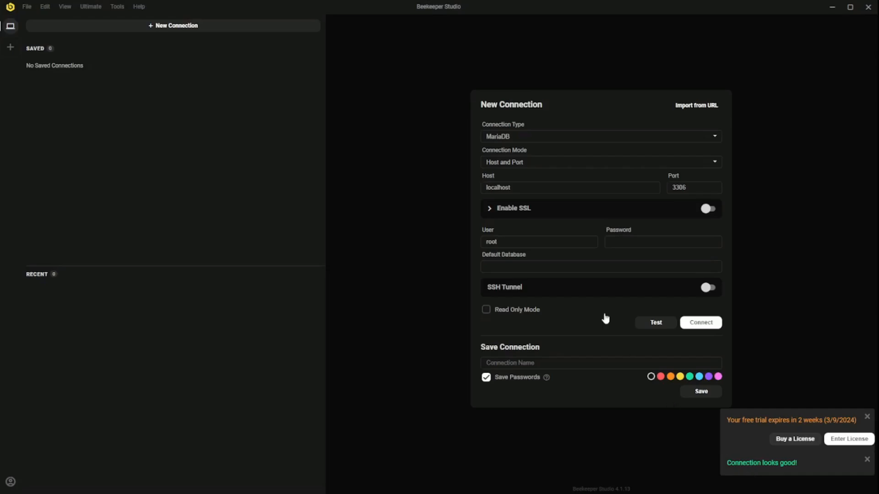
click(701, 323)
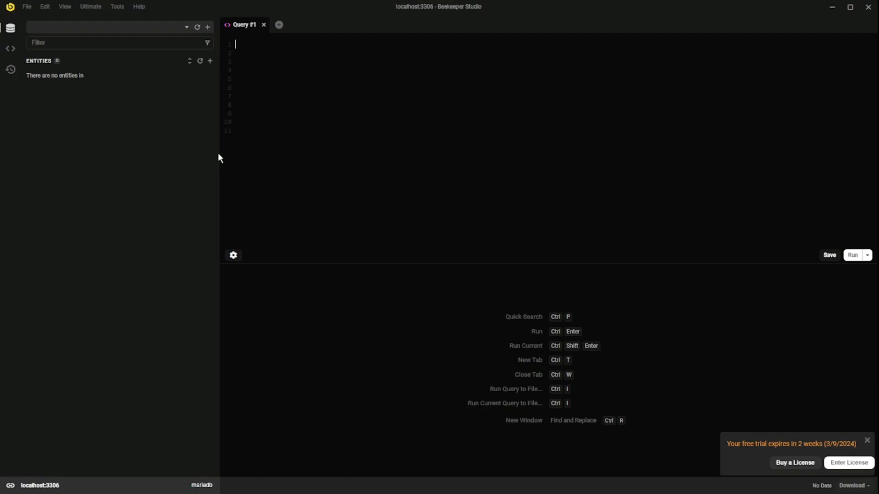
Step: Narrow the sidebar slightly and switch the selected database to mysql
drag(220, 153, 205, 156)
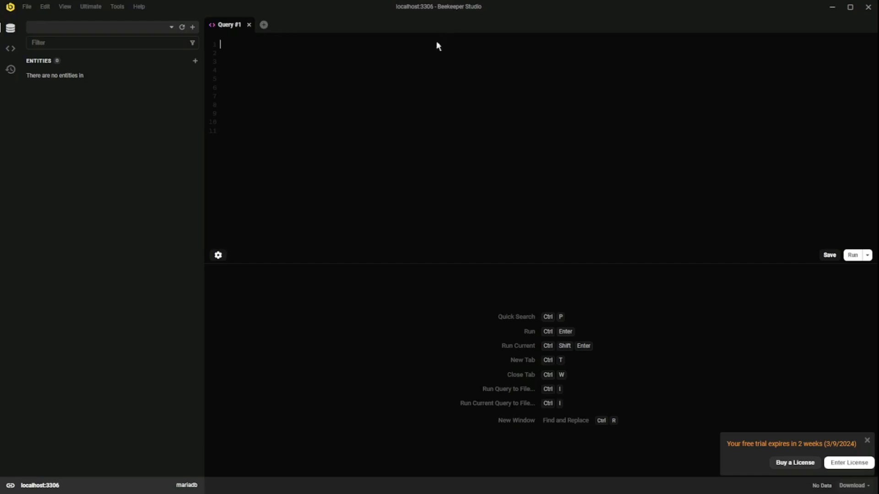
click(169, 28)
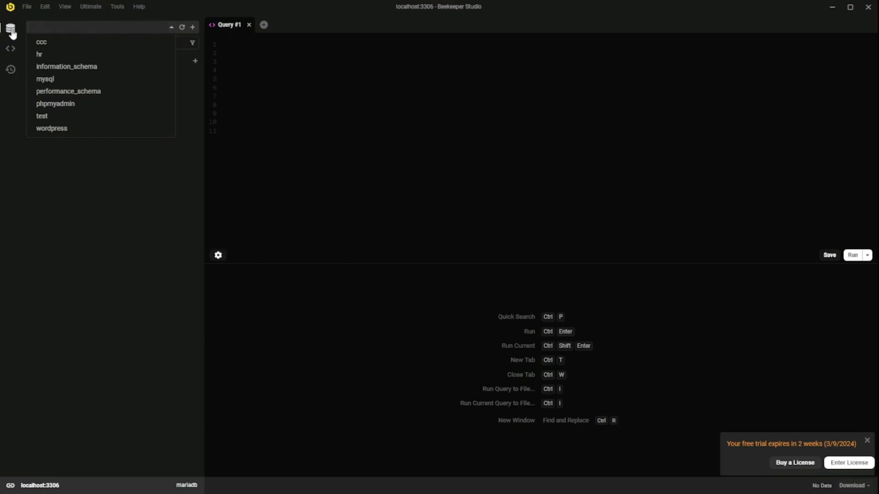
click(53, 80)
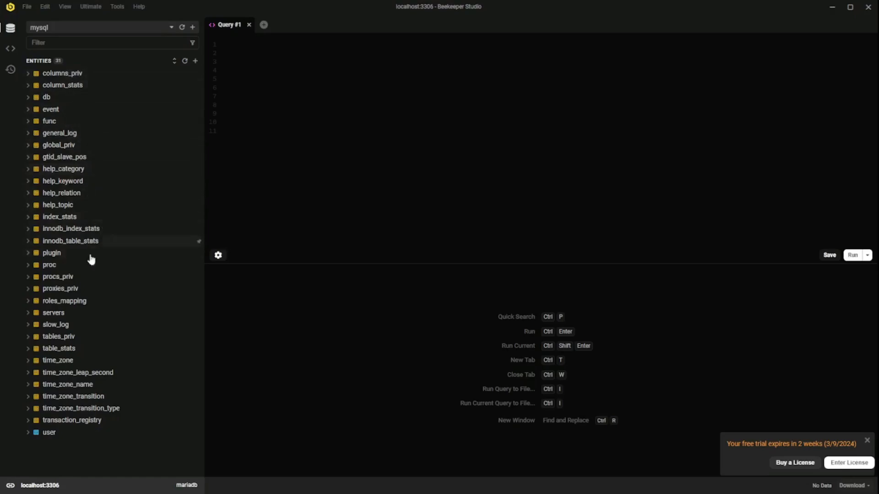
Step: Expand and collapse the columns_priv and column_stats tables to inspect their columns
click(28, 77)
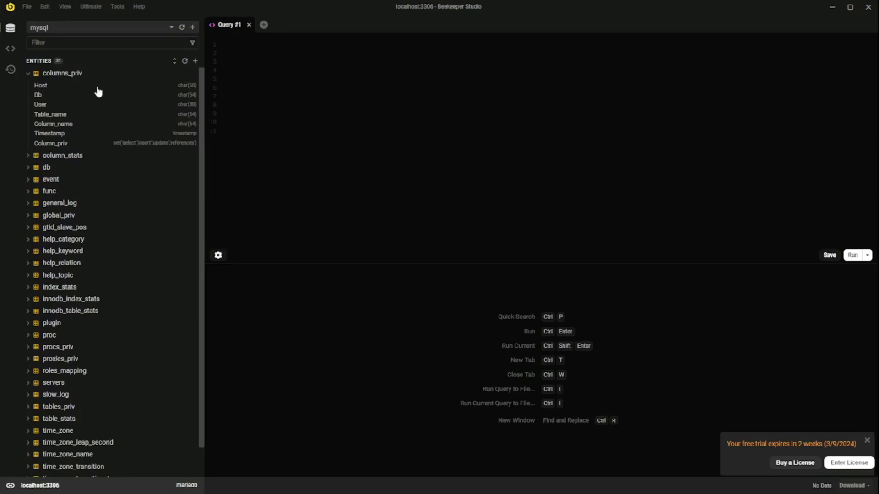
double_click(50, 89)
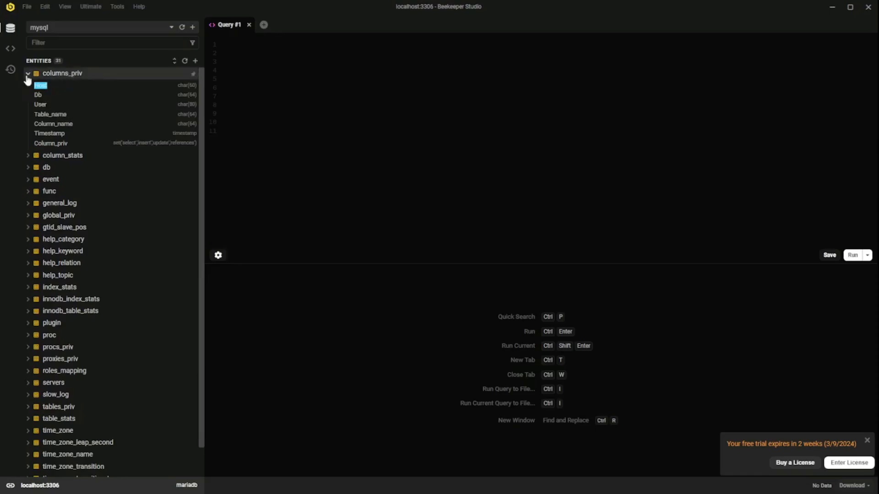
click(27, 158)
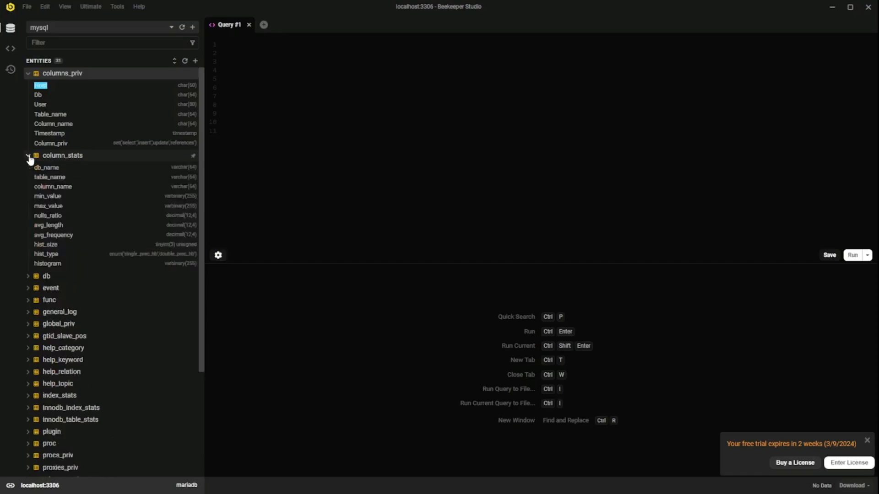
click(28, 73)
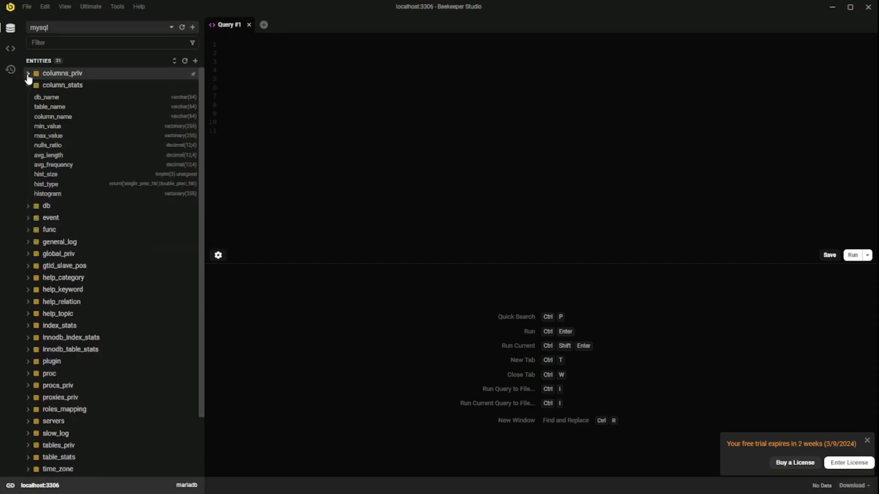
click(28, 86)
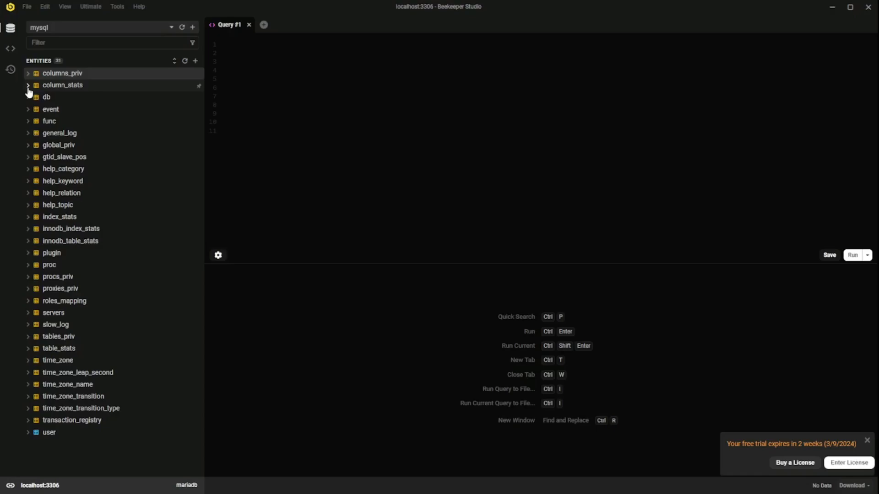
click(95, 30)
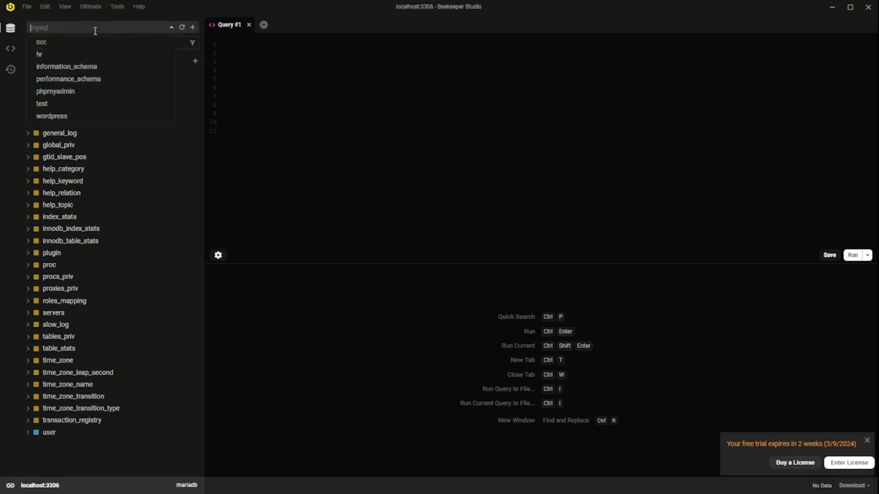
Step: Switch to the hr database and briefly expand the agency table's columns
click(75, 54)
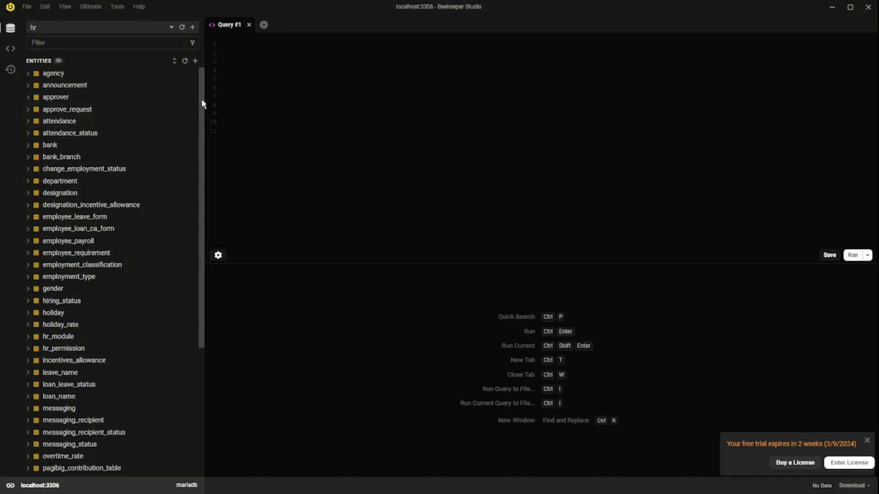
click(29, 74)
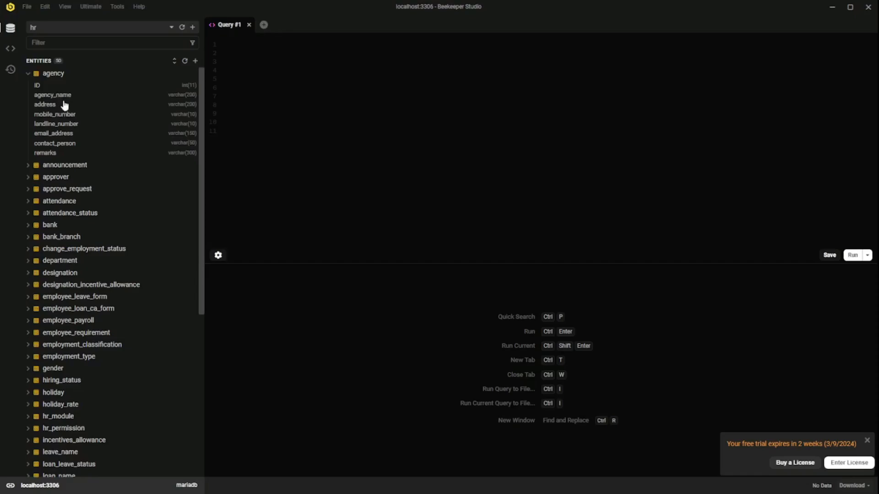
click(28, 74)
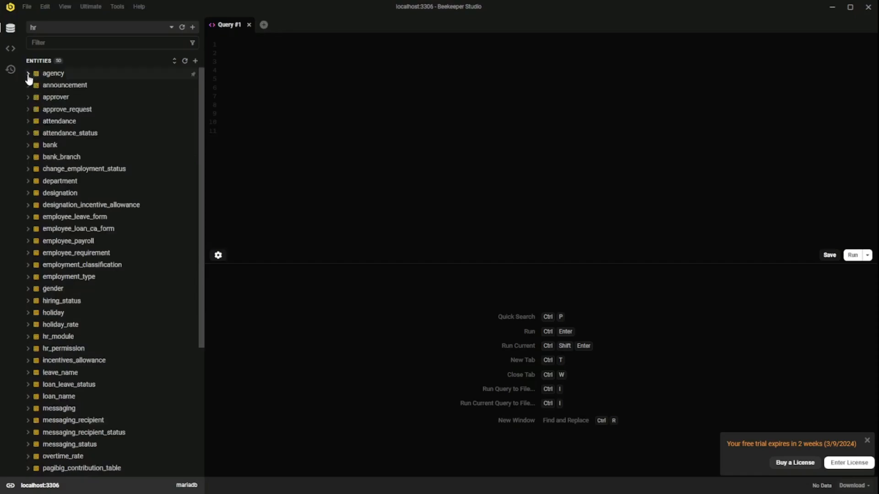
Step: Switch to the empty test database and toggle the entities sidebar off and on
click(92, 26)
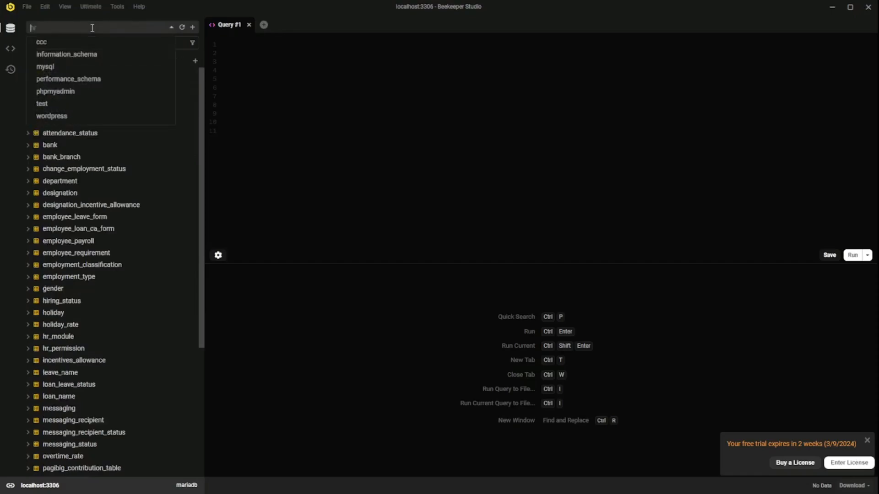
click(50, 105)
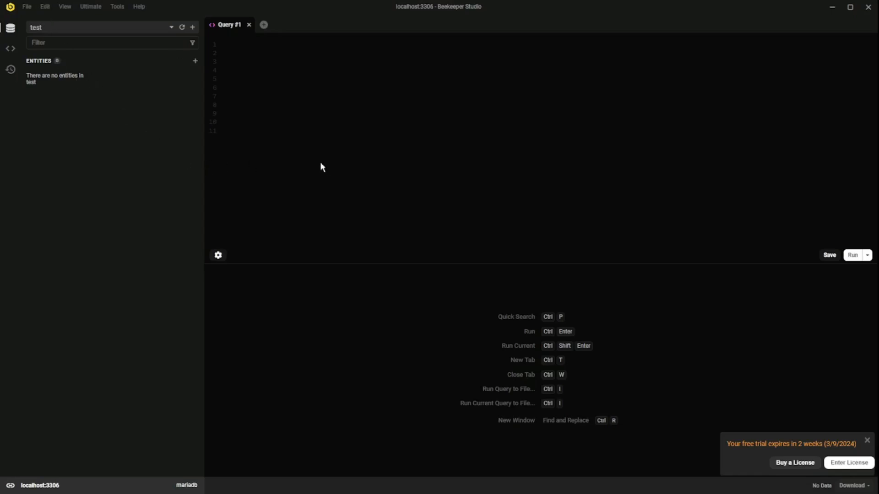
click(10, 29)
click(11, 30)
Step: Add a new database named beekeeper_studio, keeping the utf8mb4 / utf8mb4_bin defaults
click(192, 29)
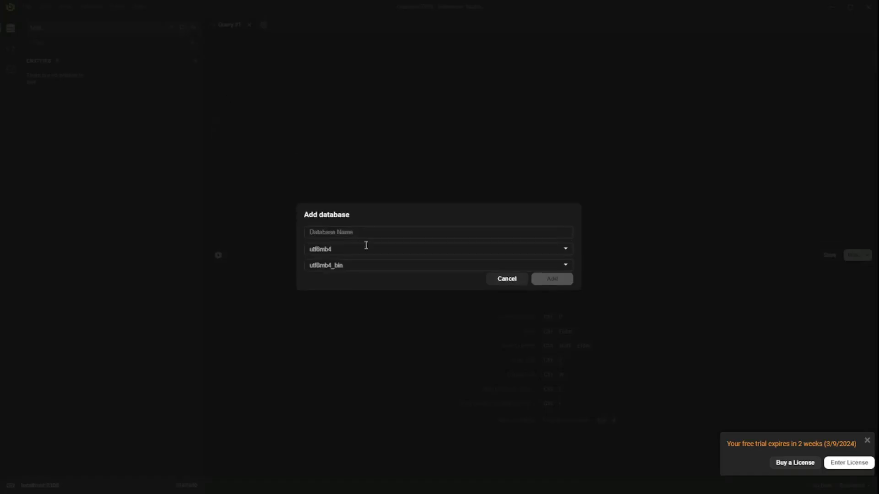
click(345, 236)
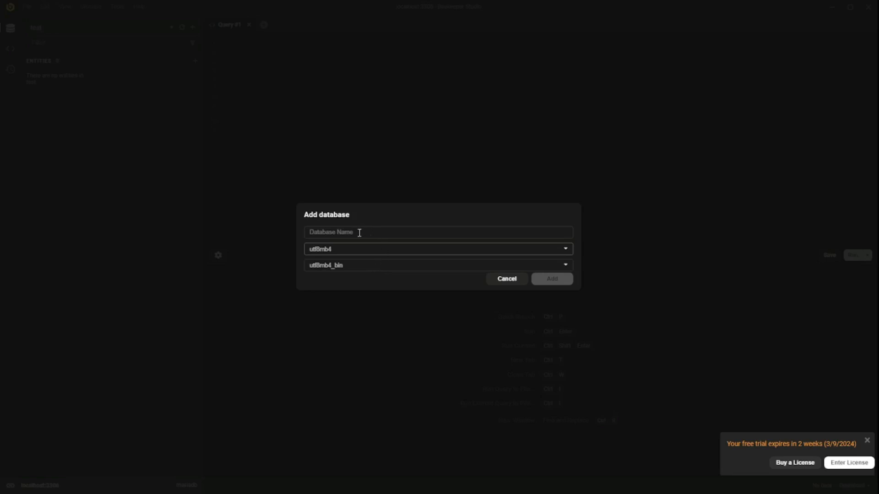
click(389, 234)
text(db)
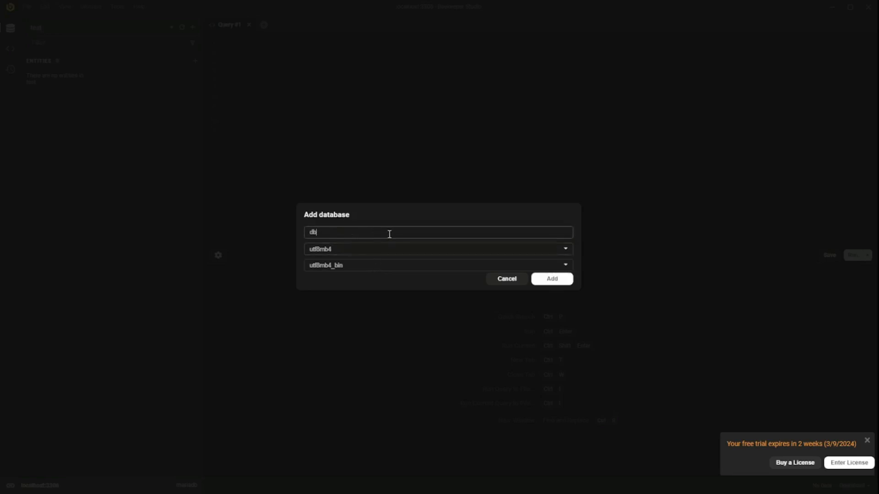
key(BackSpace)
key(BackSpace)
text(beekeeper_studio)
click(553, 281)
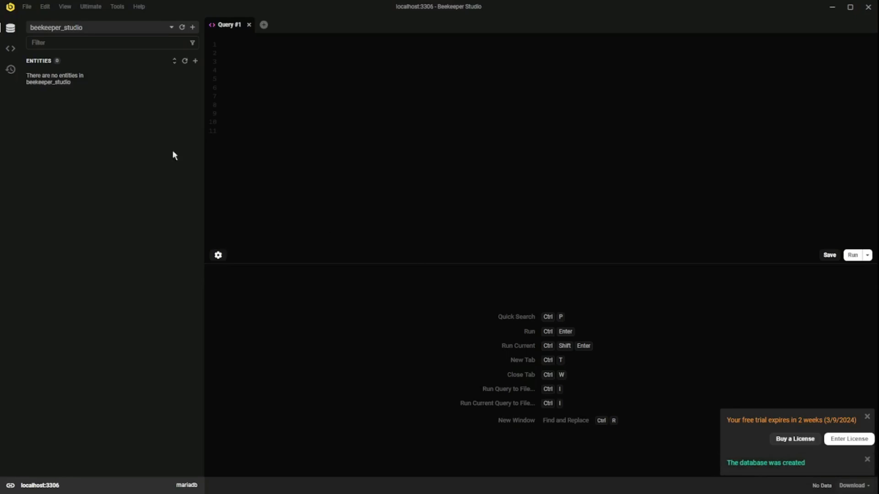
click(106, 28)
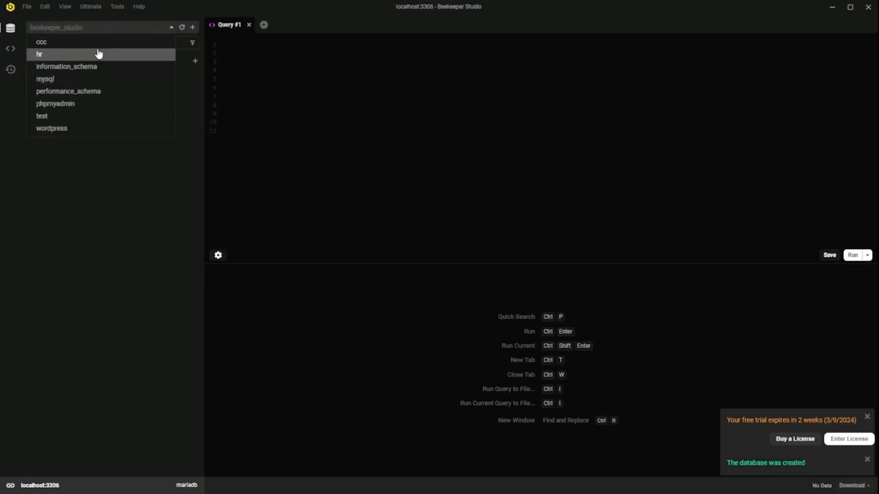
click(184, 31)
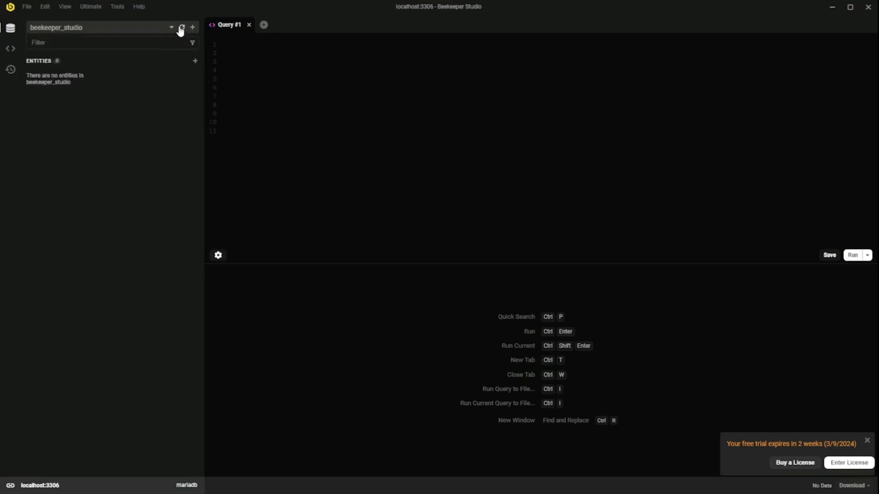
click(171, 27)
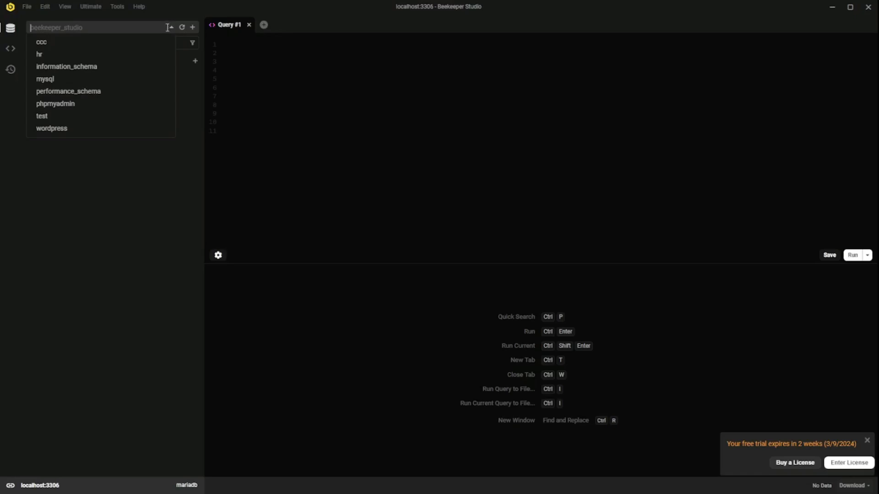
click(181, 30)
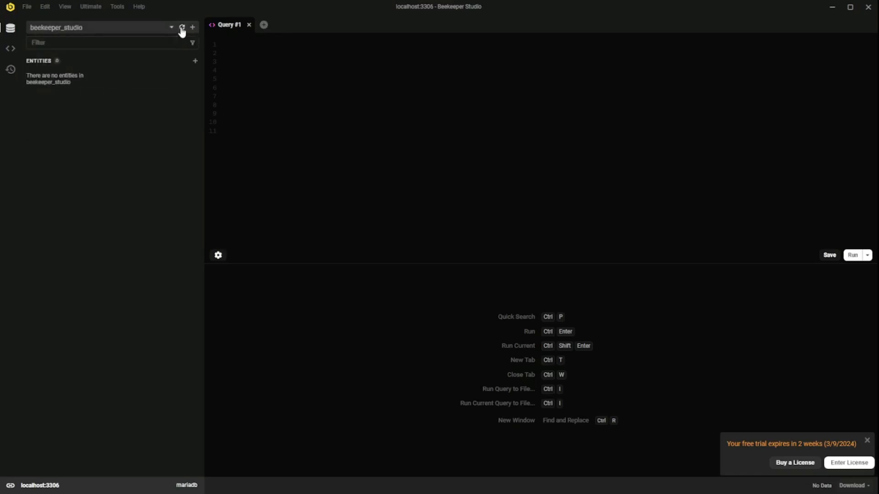
click(170, 27)
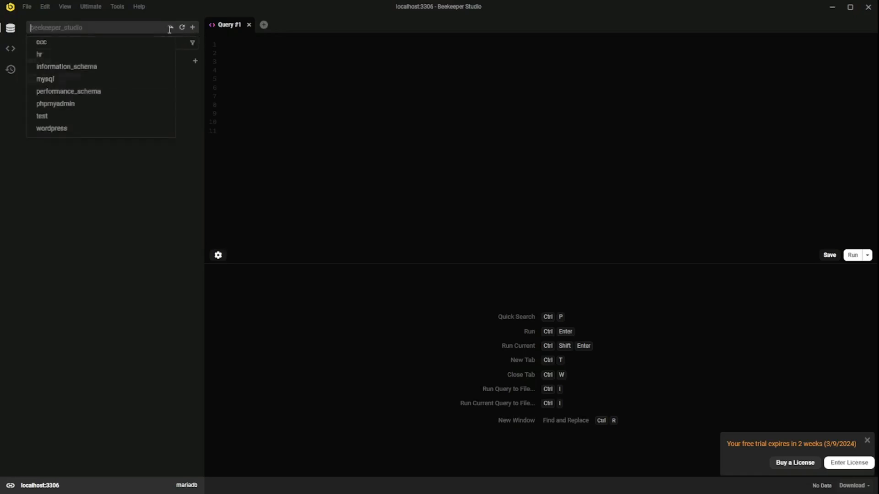
click(296, 104)
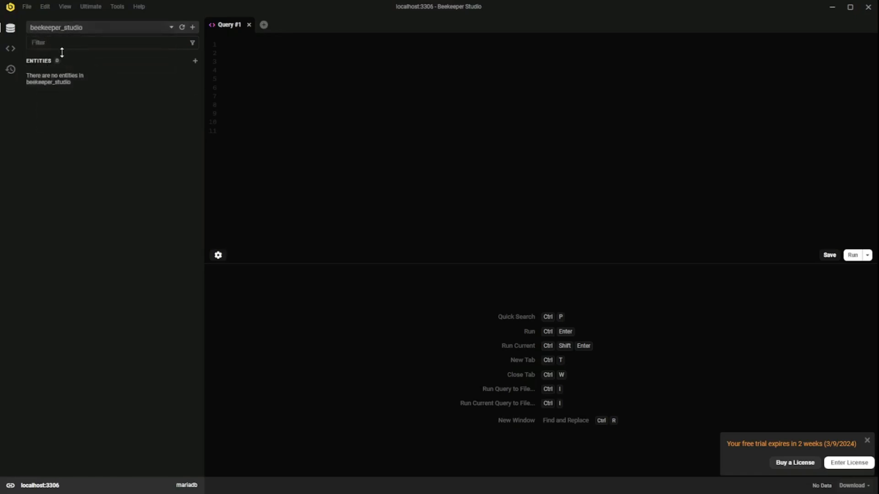
click(112, 30)
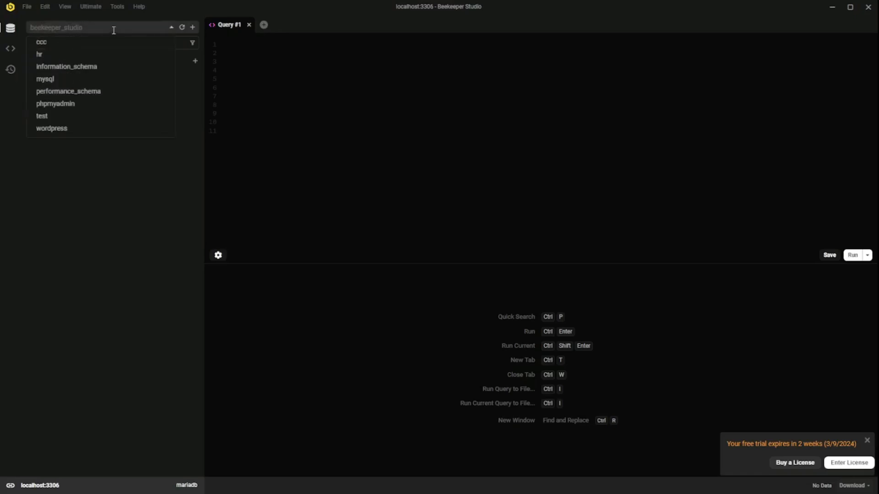
click(279, 157)
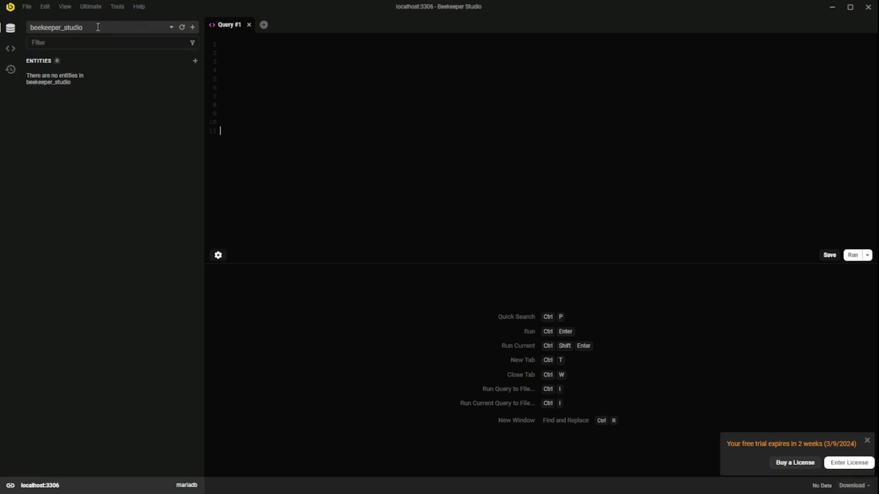
click(98, 28)
click(259, 106)
Step: Start a new table in beekeeper_studio and name it addressbook
click(196, 62)
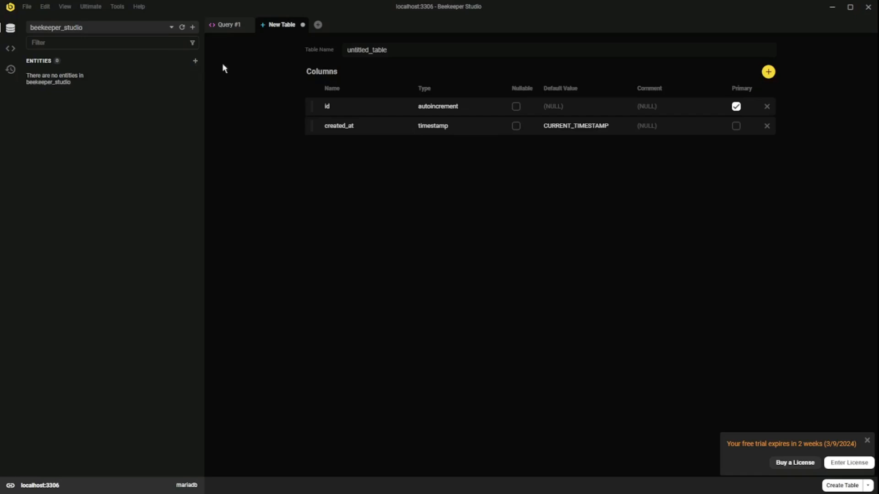
double_click(403, 50)
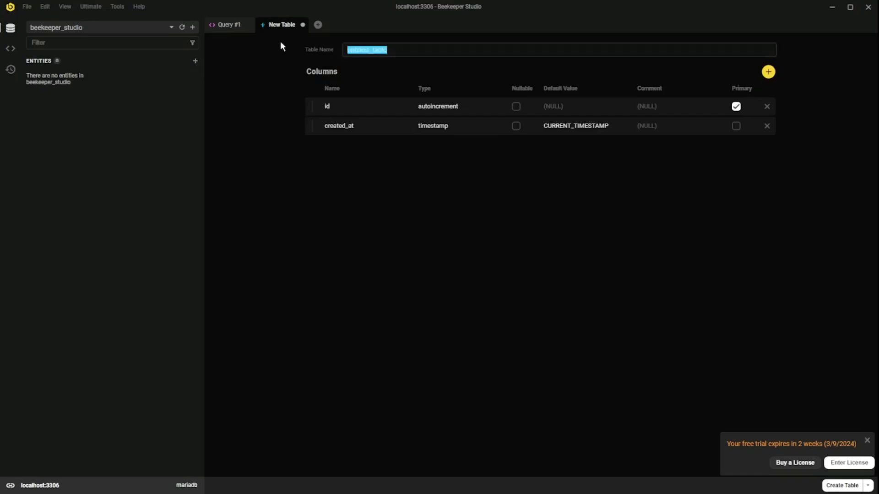
text(addressbook)
Step: Add two new columns named first_name and last_name
click(768, 72)
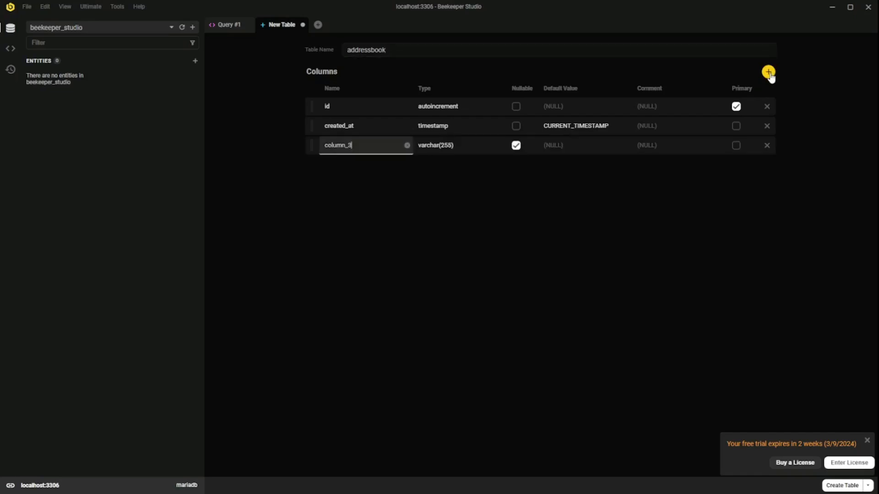
double_click(370, 145)
text(first_name)
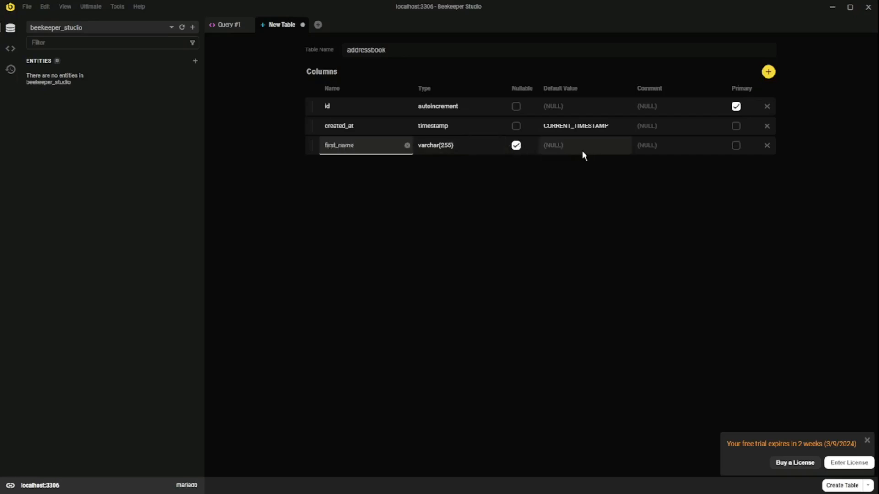
click(568, 198)
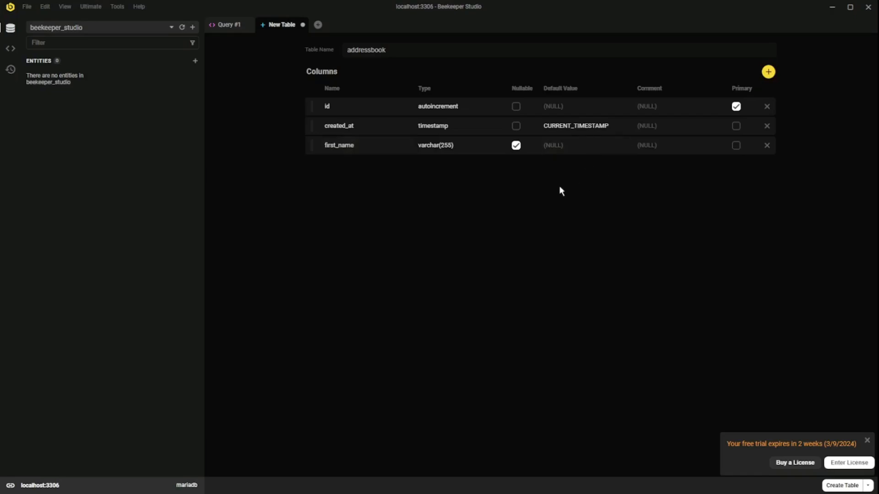
click(768, 71)
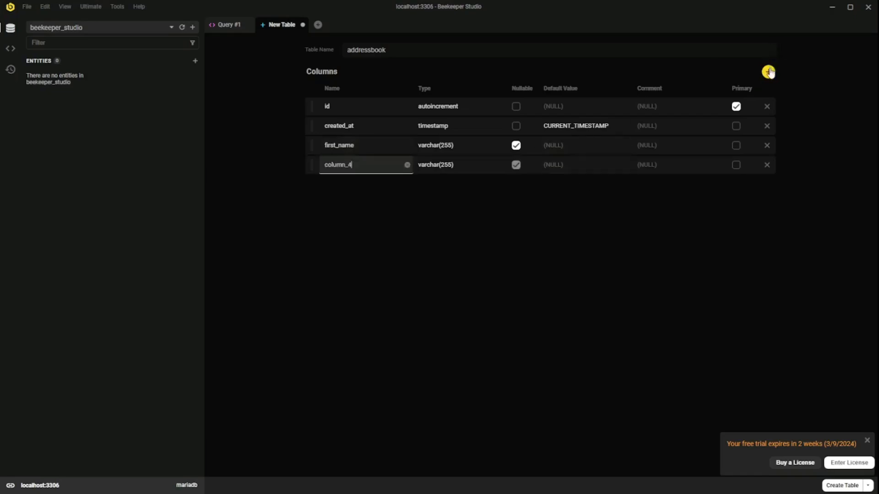
double_click(364, 168)
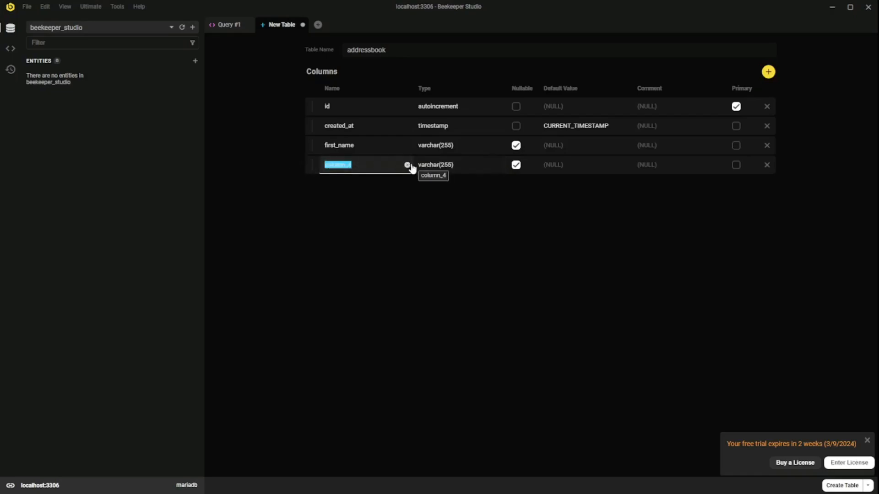
text(last_name)
click(473, 164)
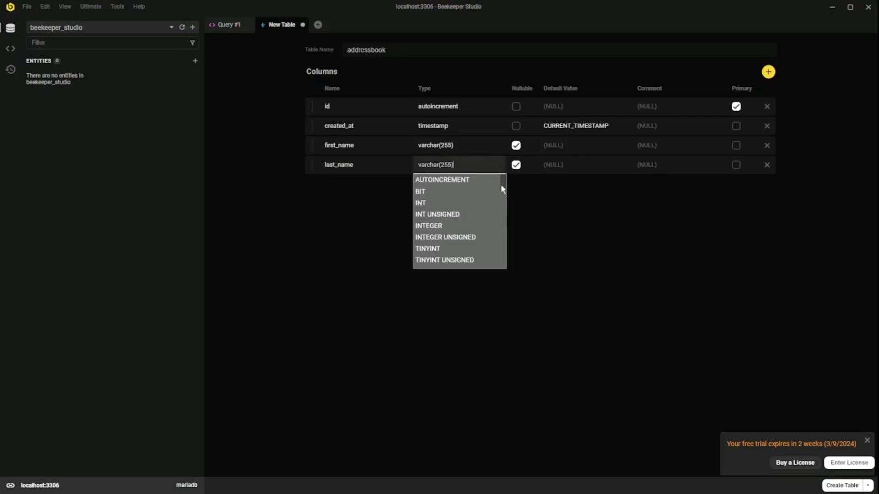
Step: Change the last_name column type to varchar(100)
click(561, 215)
double_click(444, 166)
text(5)
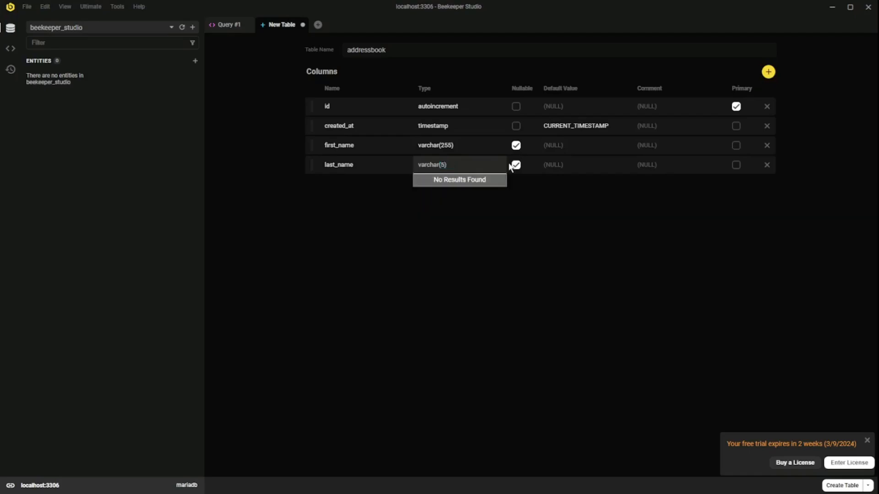
key(BackSpace)
text(100)
key(Return)
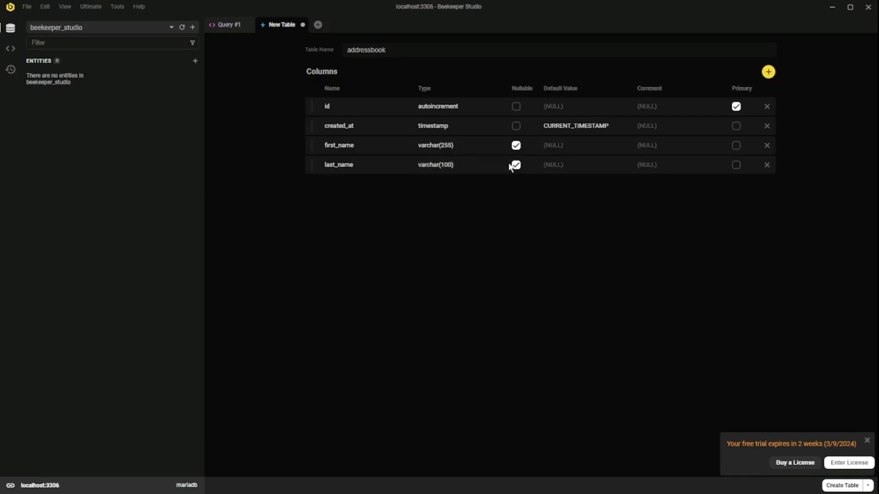
Step: Change the first_name column type to varchar(150)
click(435, 145)
double_click(446, 145)
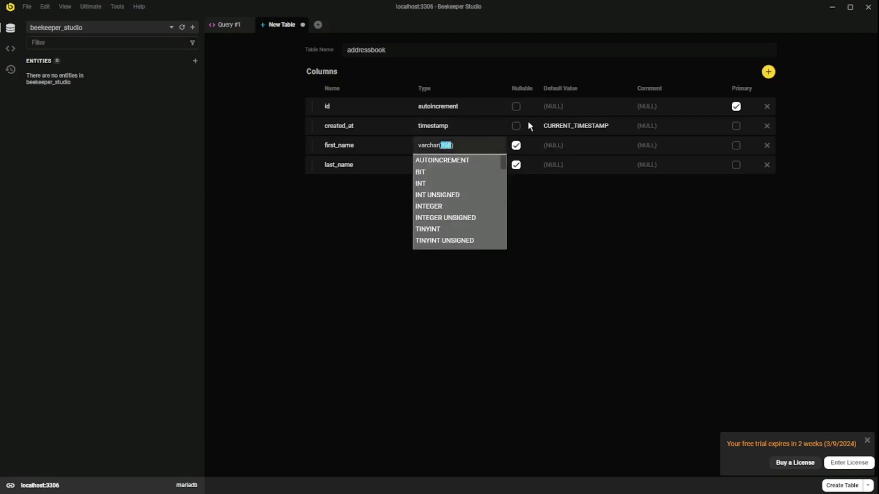
text(50)
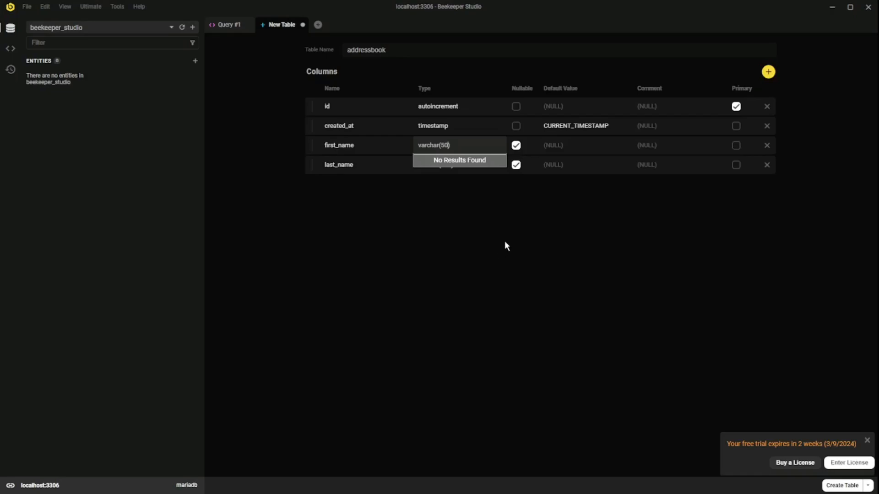
key(BackSpace)
key(BackSpace)
text(150)
click(545, 231)
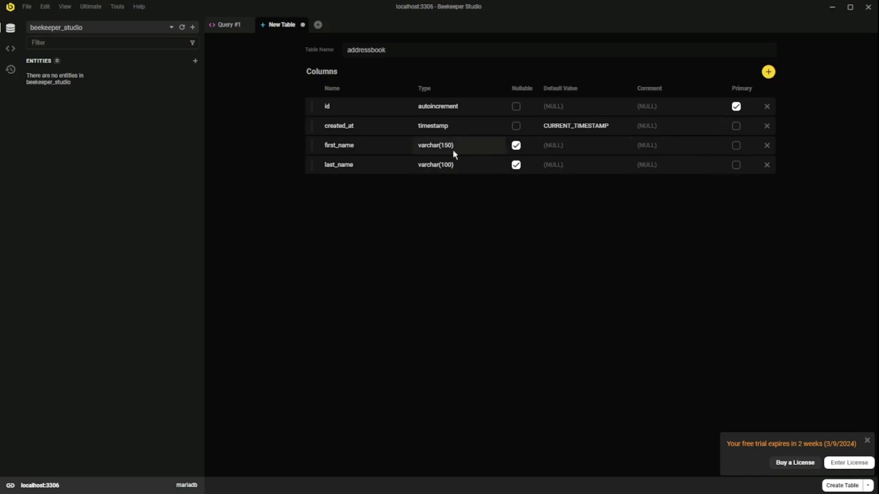
click(381, 143)
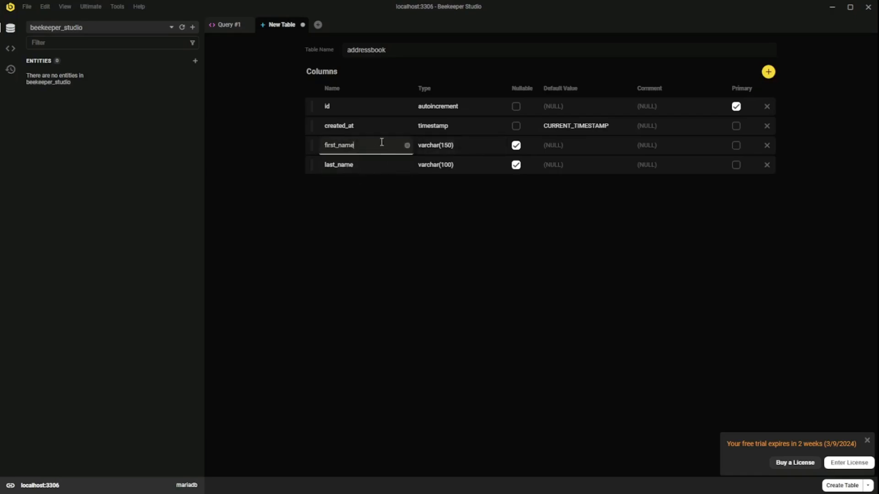
click(439, 248)
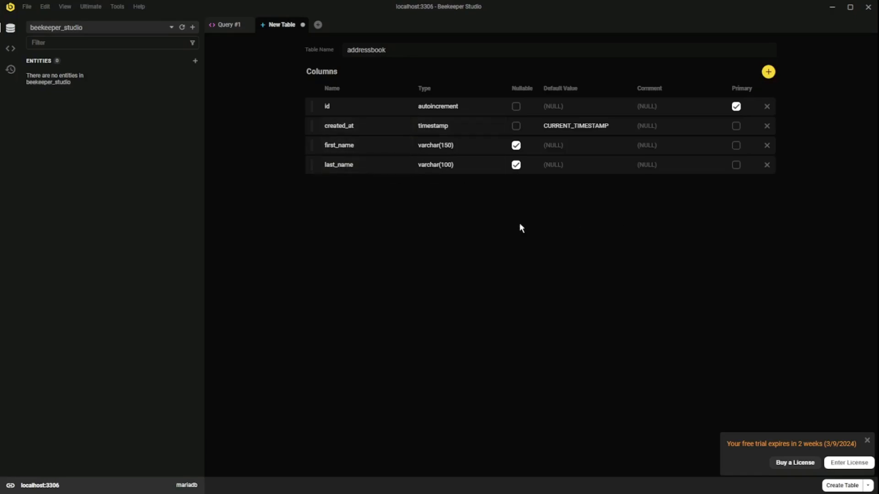
Step: Save the table design with Ctrl+S to create the addressbook table
click(318, 25)
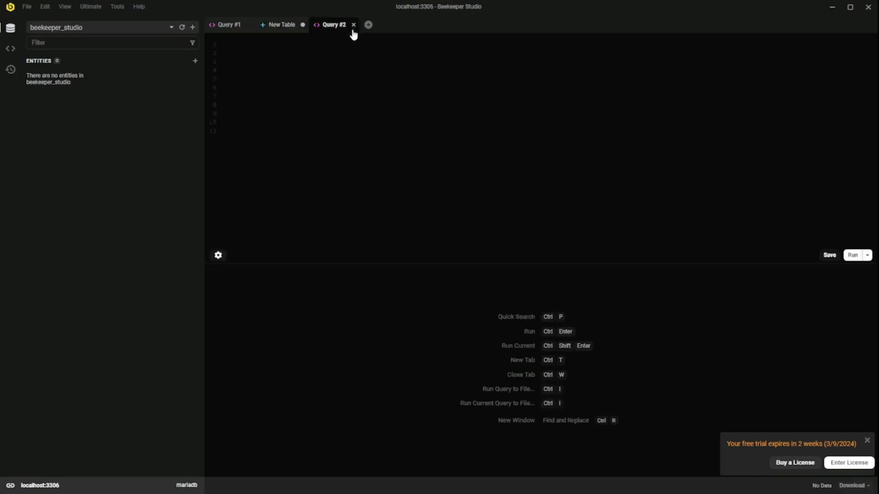
click(353, 25)
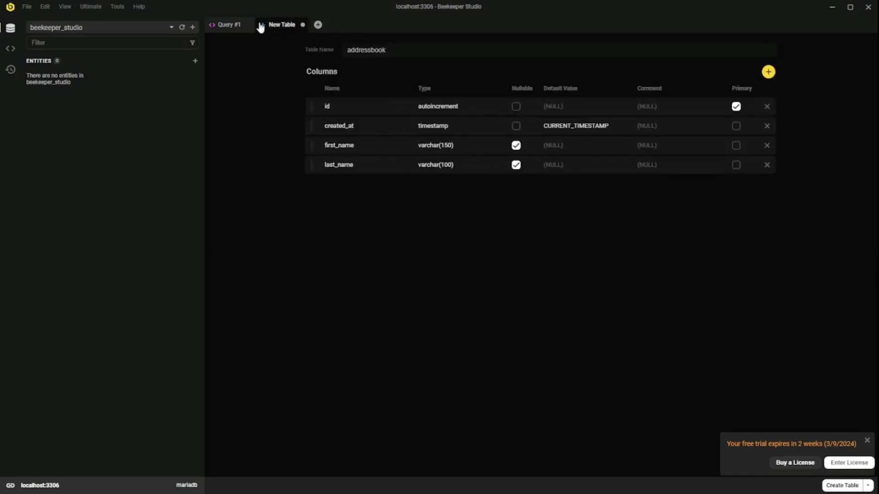
key(ctrl+s)
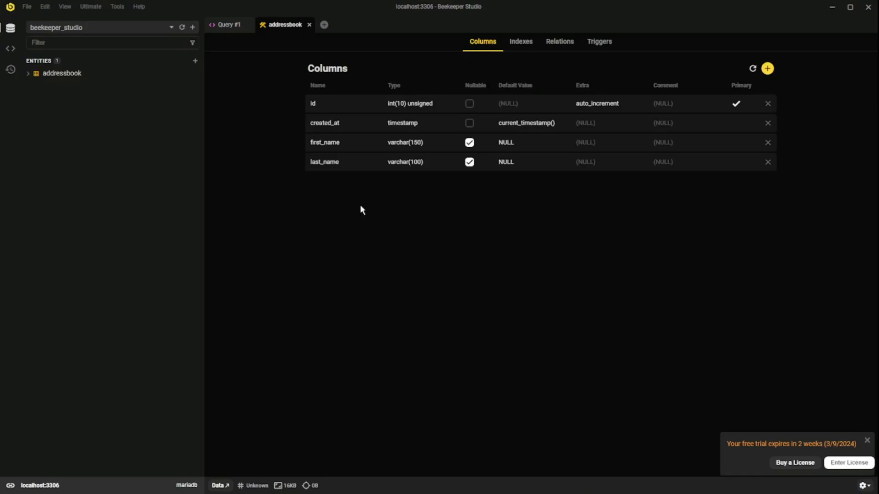
Step: Expand addressbook in Entities to show its id, created_at, first_name and last_name columns
click(34, 9)
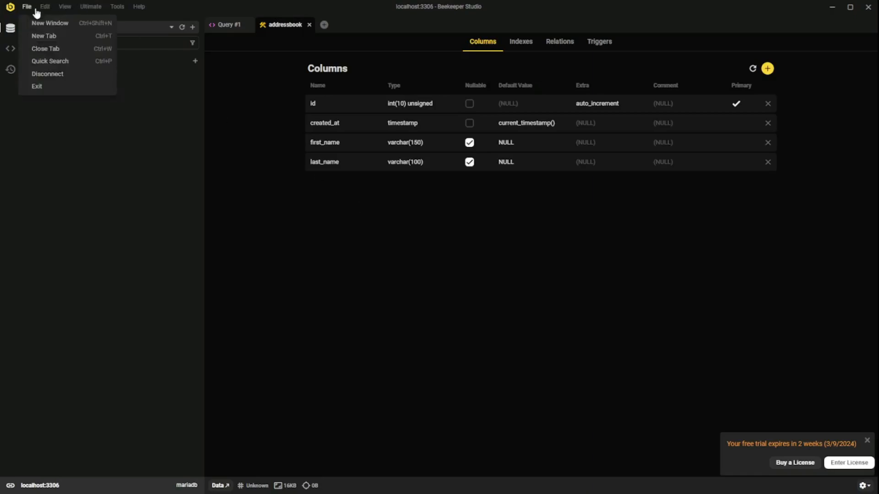
mouse_move(40, 12)
click(264, 212)
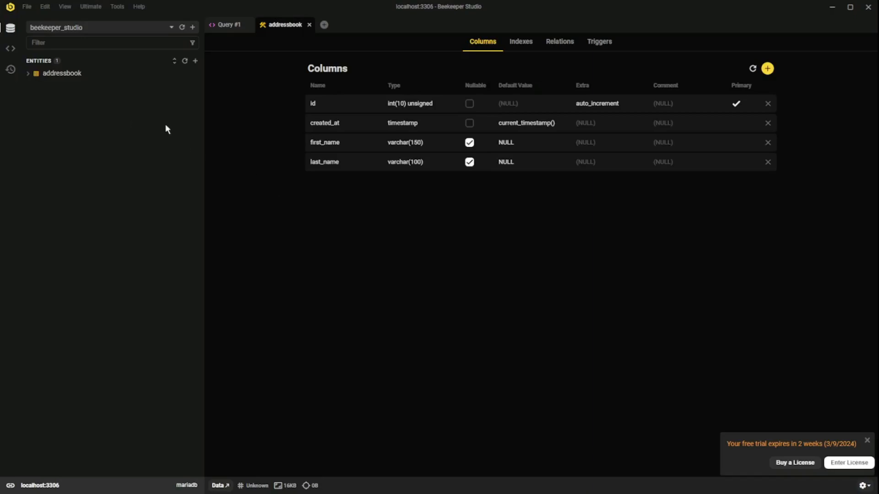
click(27, 74)
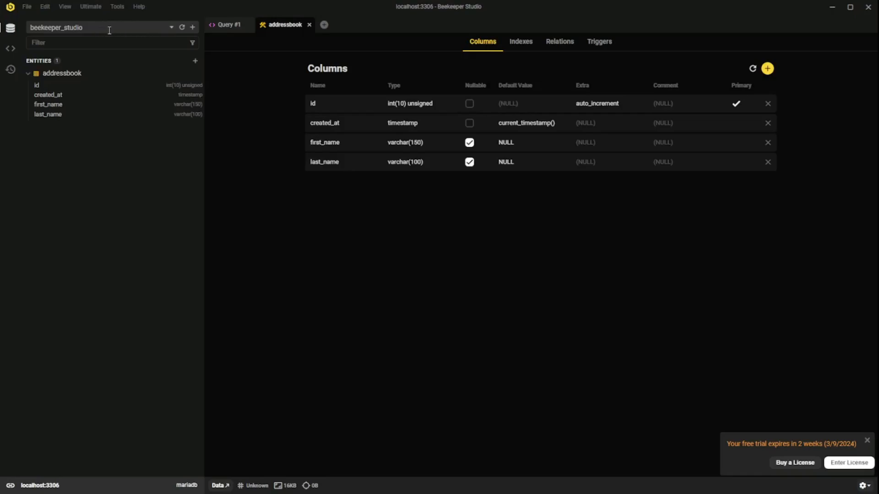
Step: In Query #1, write INSERT INTO addressbook (first_name, last_name) VALUES ('Charles', 'Xavier');
click(232, 31)
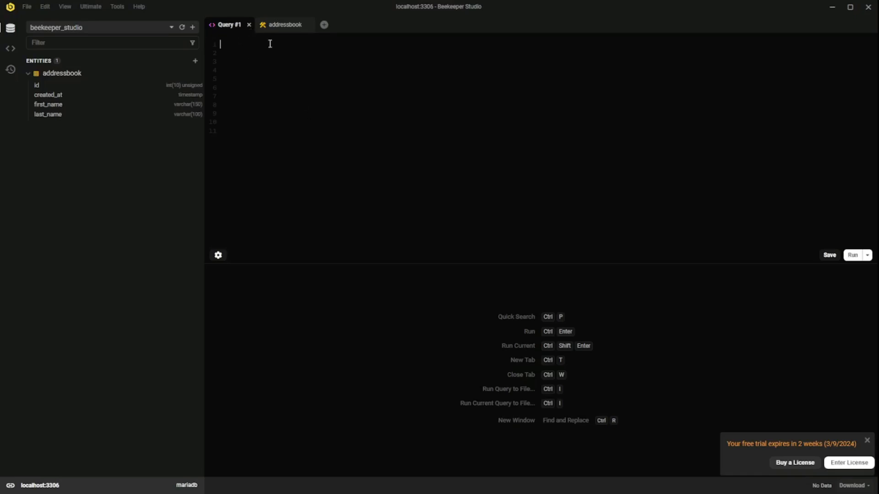
text(INSERT INTO addressbook ())
key(Left)
text(i)
key(BackSpace)
text(first_n)
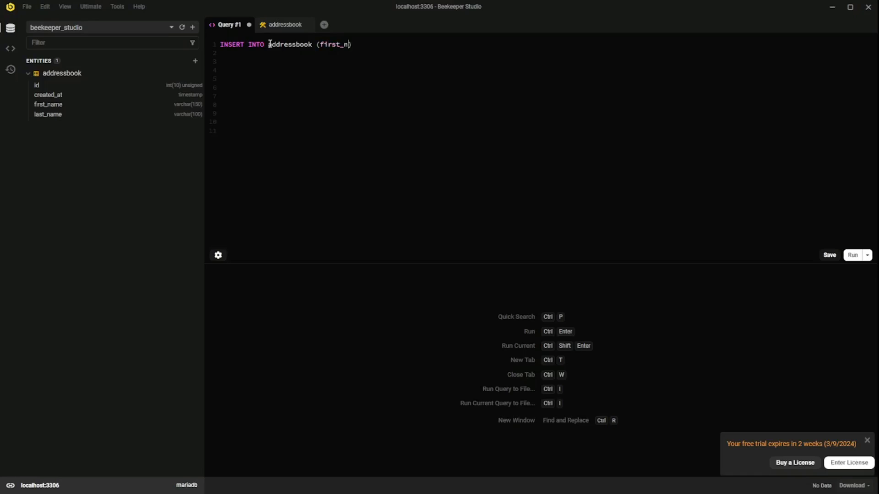
text(ame, last_name) VALUES ()
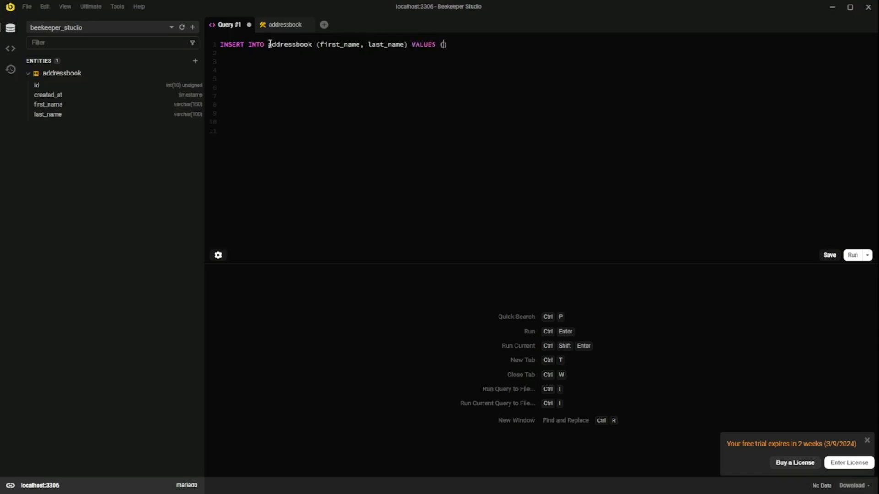
text('char)
key(BackSpace)
key(BackSpace)
key(BackSpace)
key(BackSpace)
text(Charles', 'Xavier)
key(End)
text(;)
Step: Duplicate the statement on line 2 and change the name to John Logan
key(shift+Home)
key(ctrl+c)
key(End)
key(Return)
key(ctrl+v)
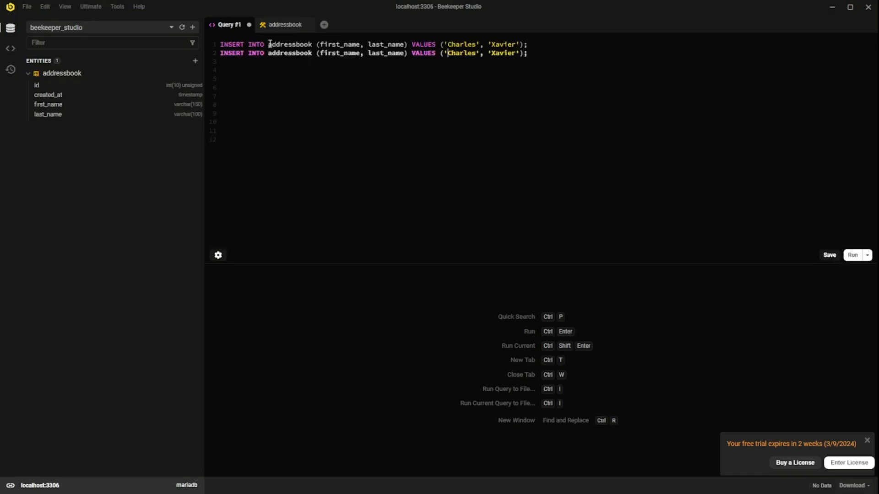
key(shift+Right)
key(shift+Right)
key(shift+Right)
key(shift+Right)
key(shift+Right)
key(shift+Right)
key(shift+Right)
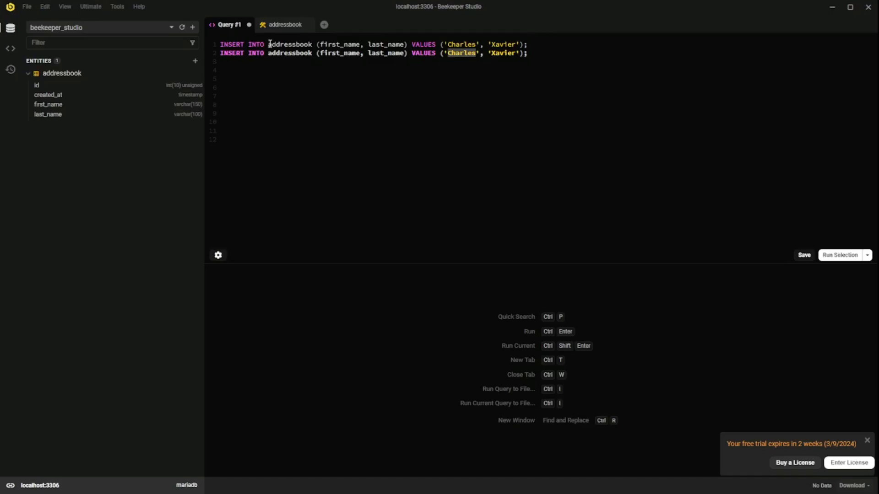
text(John)
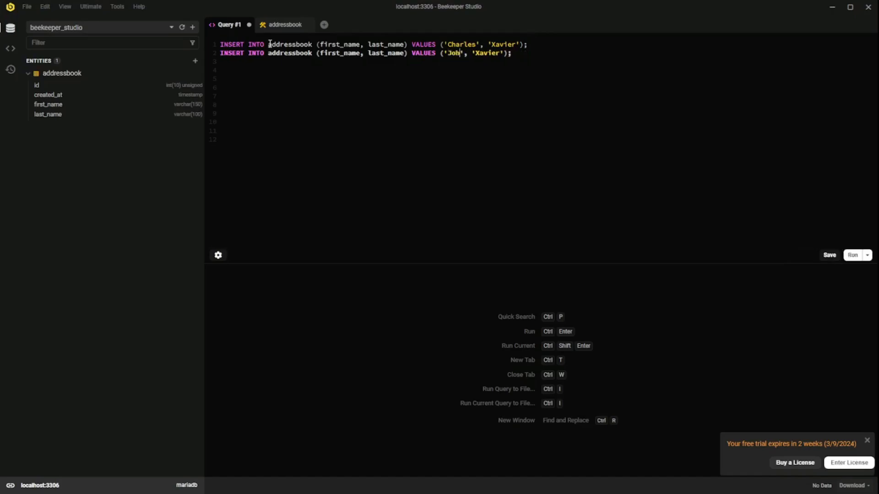
key(shift+Right)
key(shift+Right)
key(shift+Right)
key(shift+Right)
key(shift+Right)
key(shift+Right)
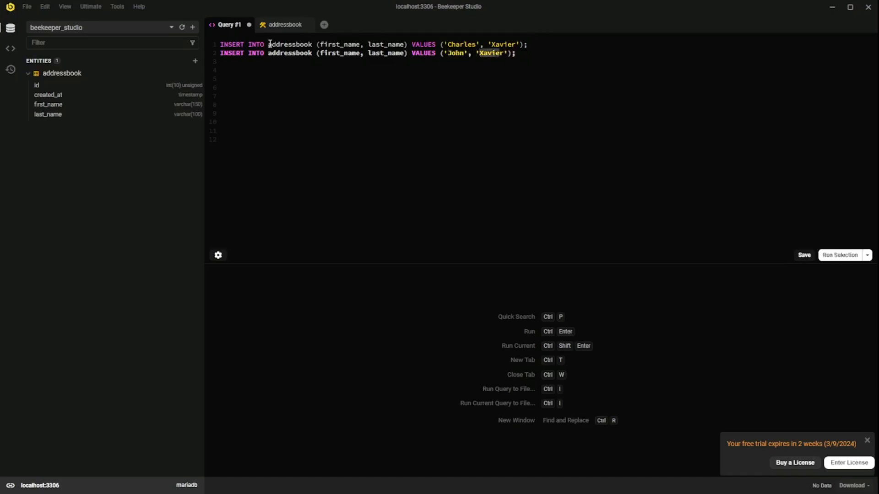
text(Logan)
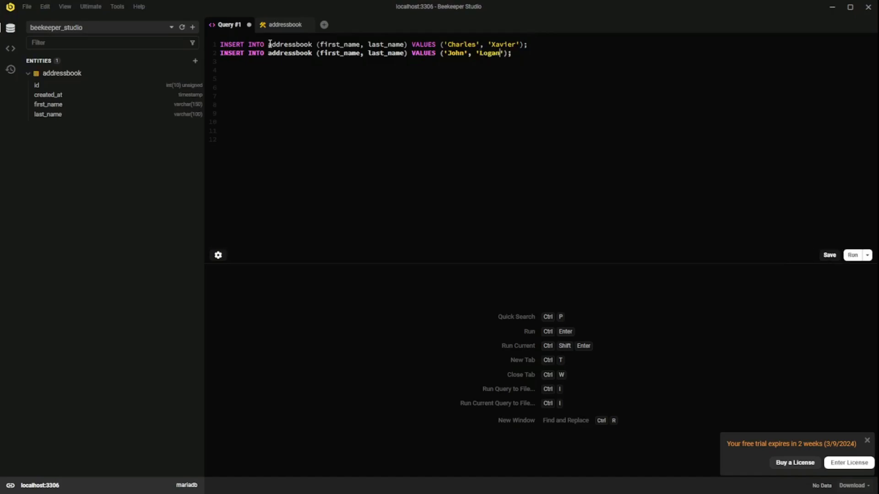
Step: Add a third copy on line 3 with the name changed to Scott Summers
key(Return)
key(ctrl+v)
key(ctrl+Left)
key(ctrl+Left)
key(ctrl+Left)
key(ctrl+Left)
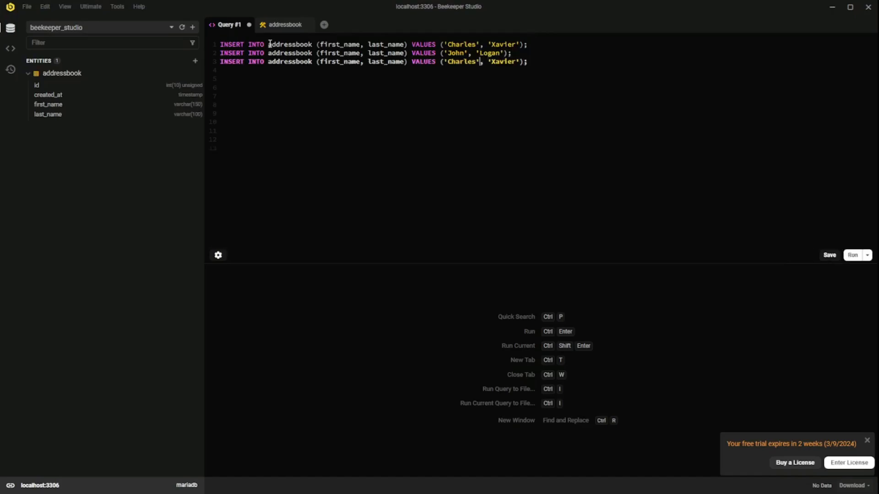
key(shift+Right)
key(shift+Right)
key(shift+Right)
key(shift+Right)
key(shift+Right)
key(shift+Right)
key(shift+Right)
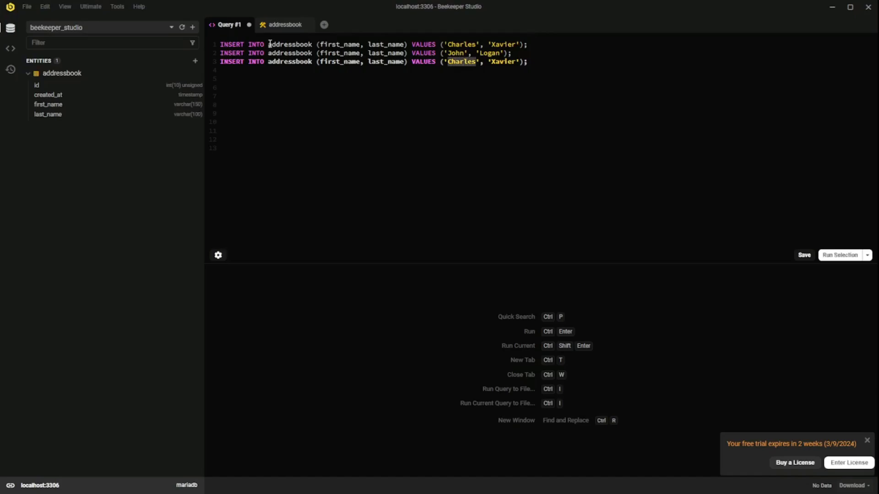
text(Scott)
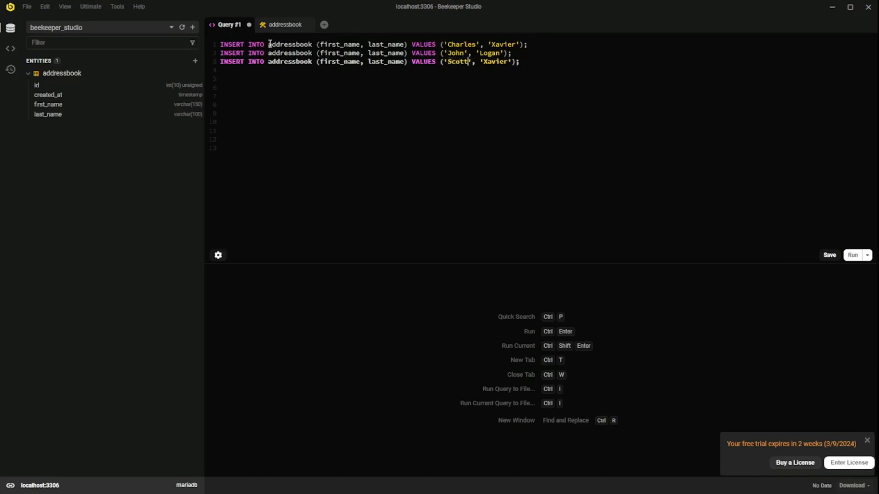
key(shift+Right)
key(shift+Right)
key(shift+Right)
key(shift+Right)
key(shift+Right)
key(shift+Right)
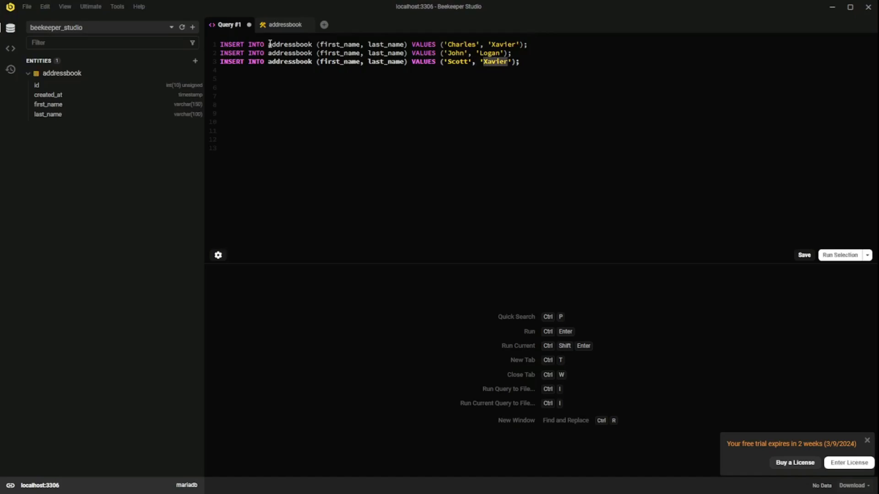
text(ummers)
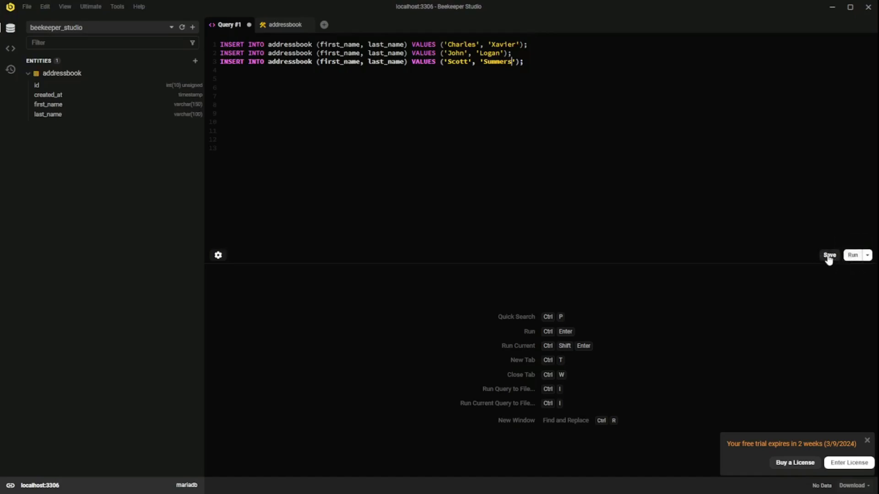
Step: Run the three INSERTs, then replace them with SELECT * FROM addressbook; and run it
click(854, 257)
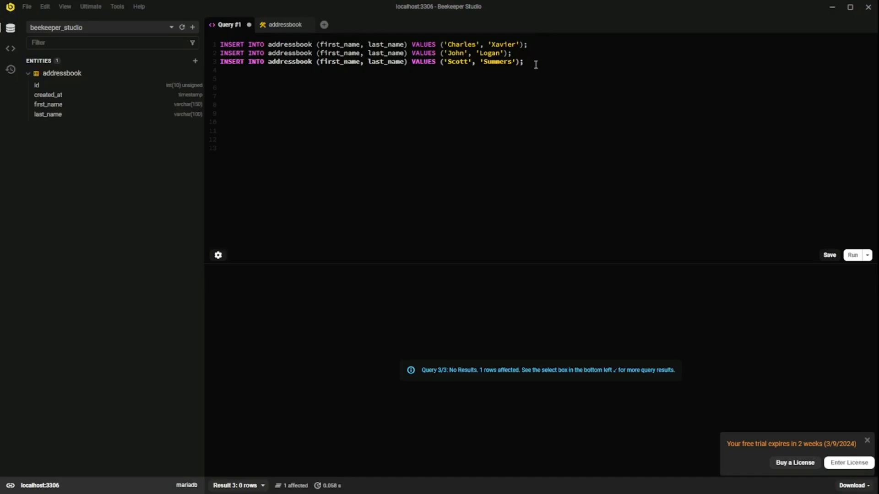
drag(536, 64, 268, 26)
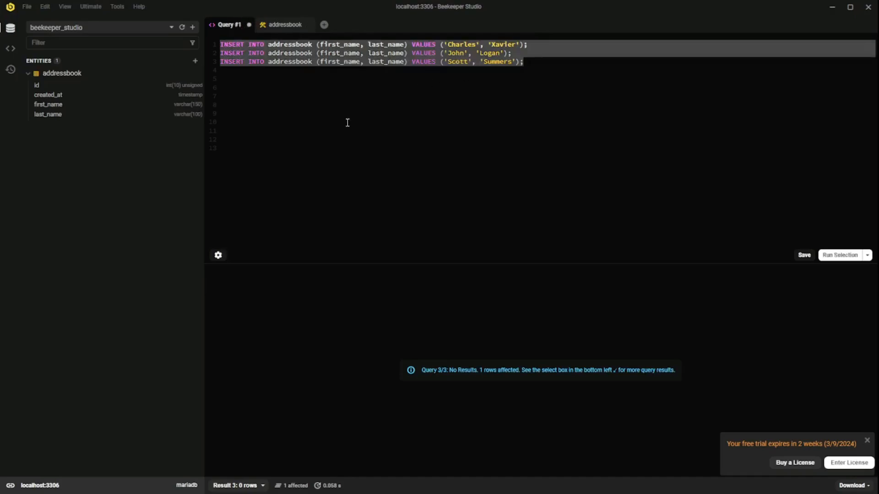
key(BackSpace)
text(select )
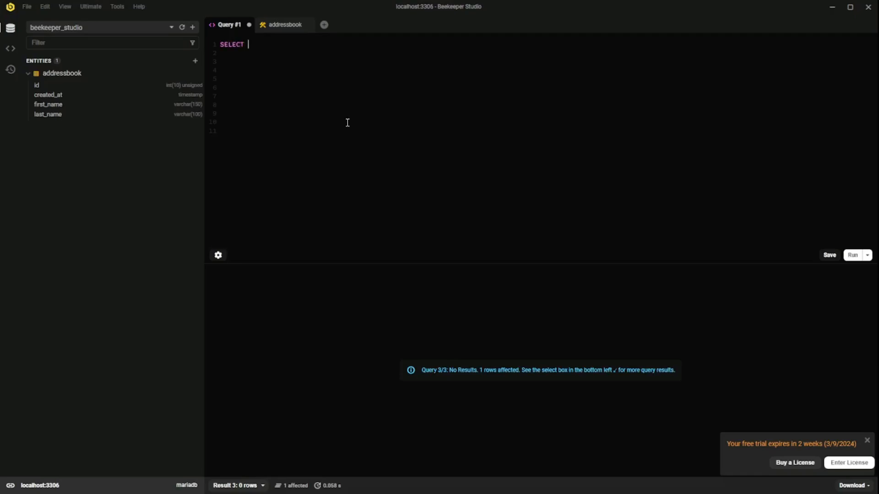
text(* FROM addressbook)
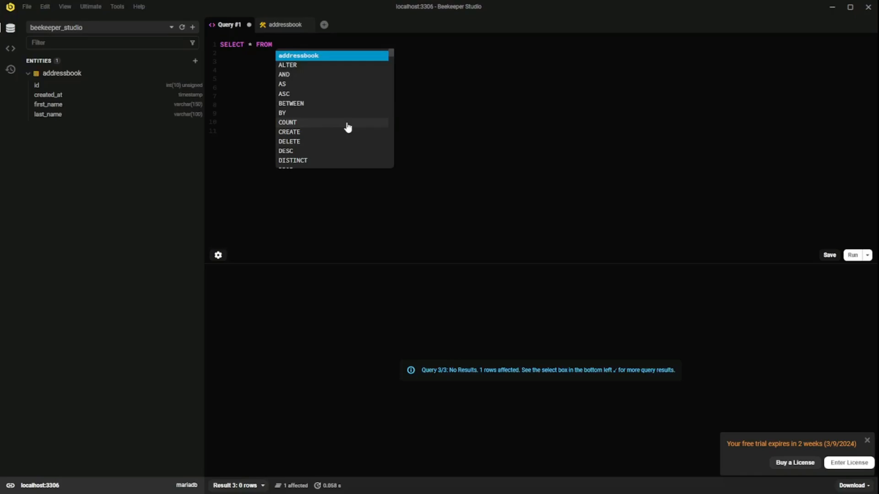
text(;)
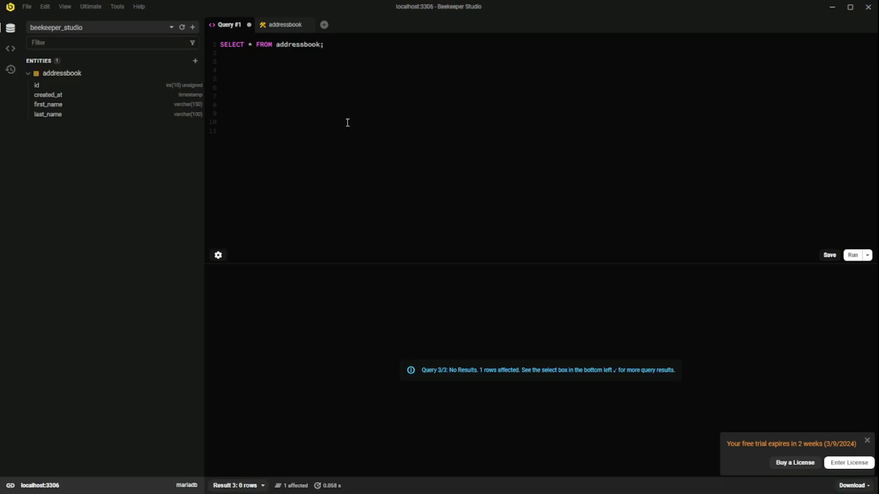
click(852, 256)
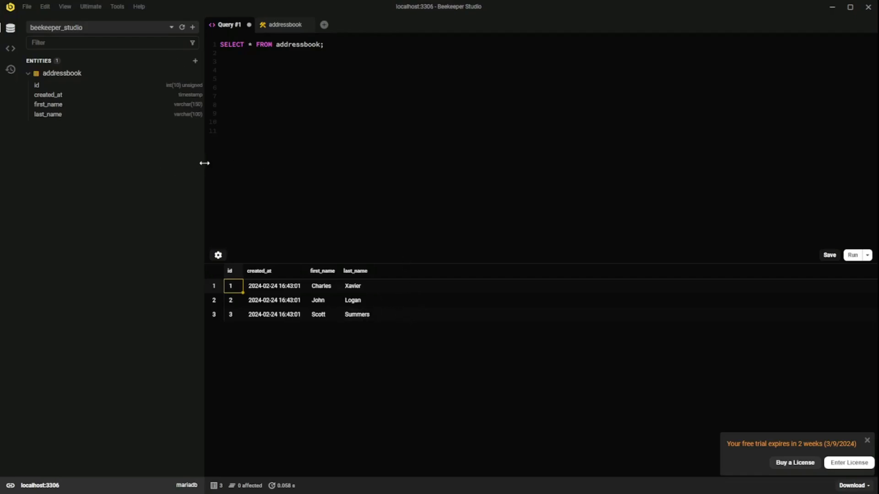
drag(204, 163, 189, 163)
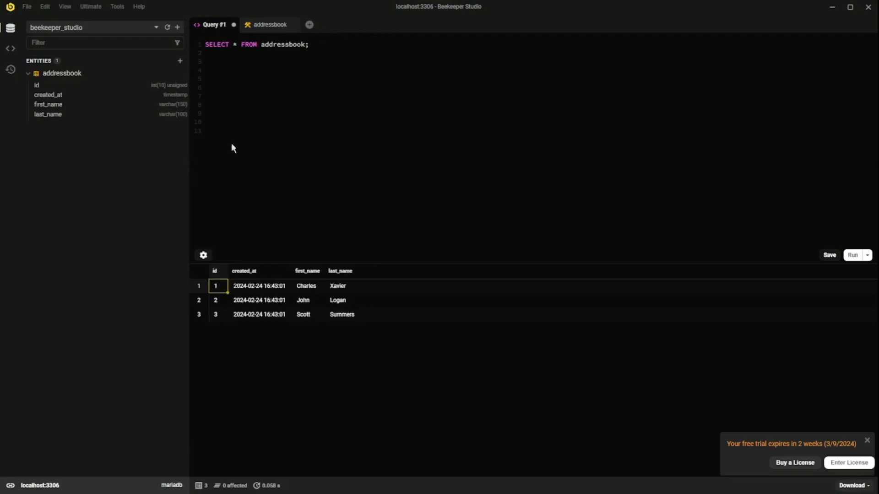
click(43, 8)
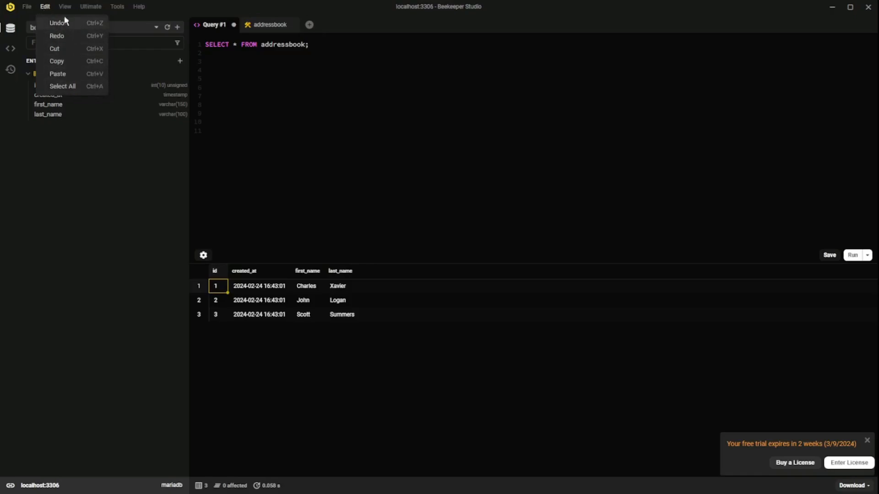
mouse_move(90, 12)
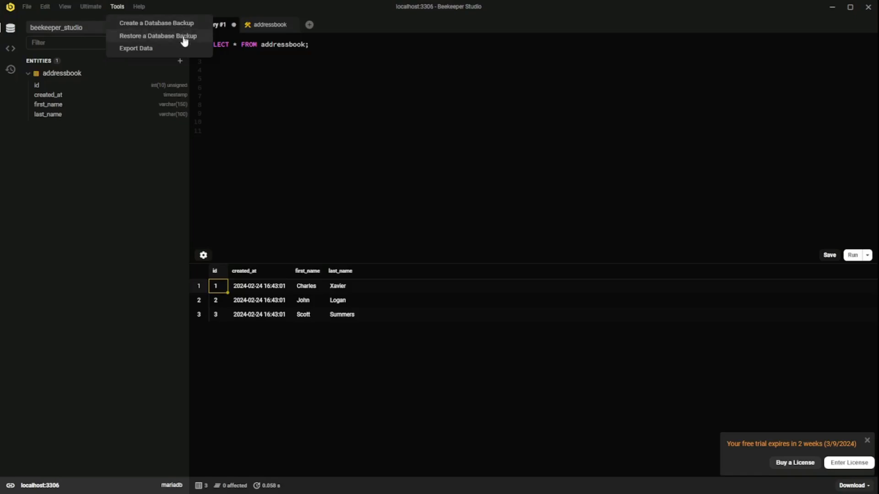
click(309, 118)
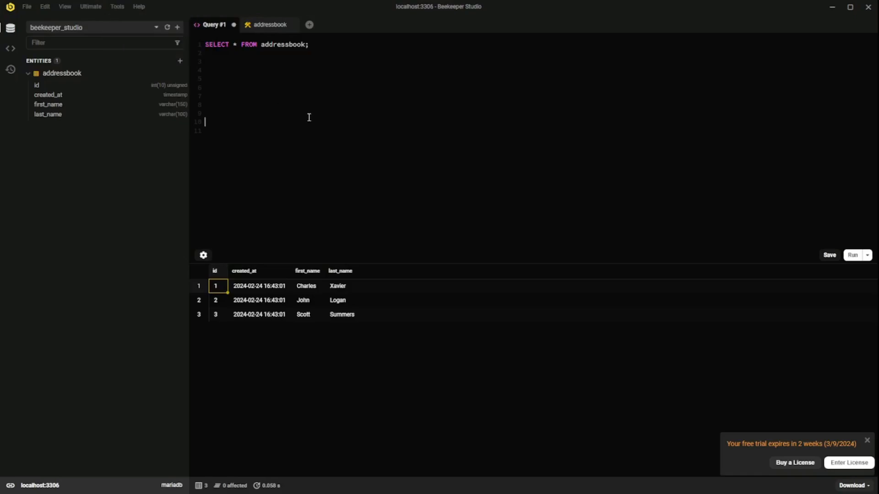